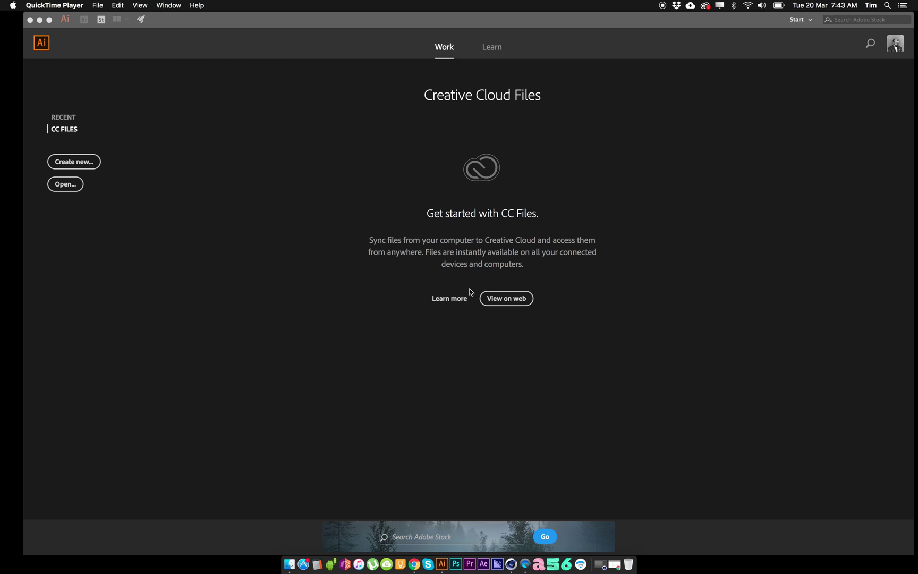
# Open Lego.eps from the MoText folder and expand its LEGO layer.
pyautogui.click(72, 186)
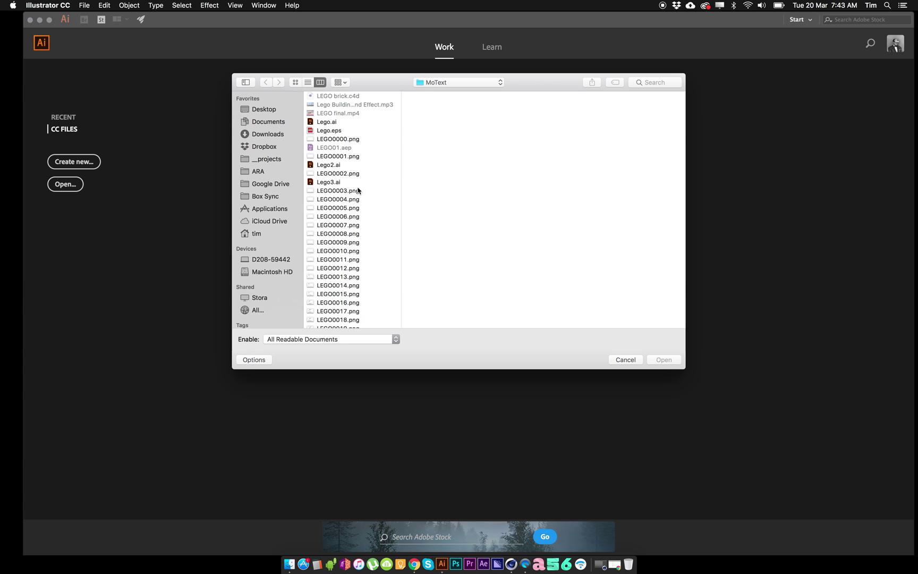
pyautogui.click(339, 132)
pyautogui.click(664, 361)
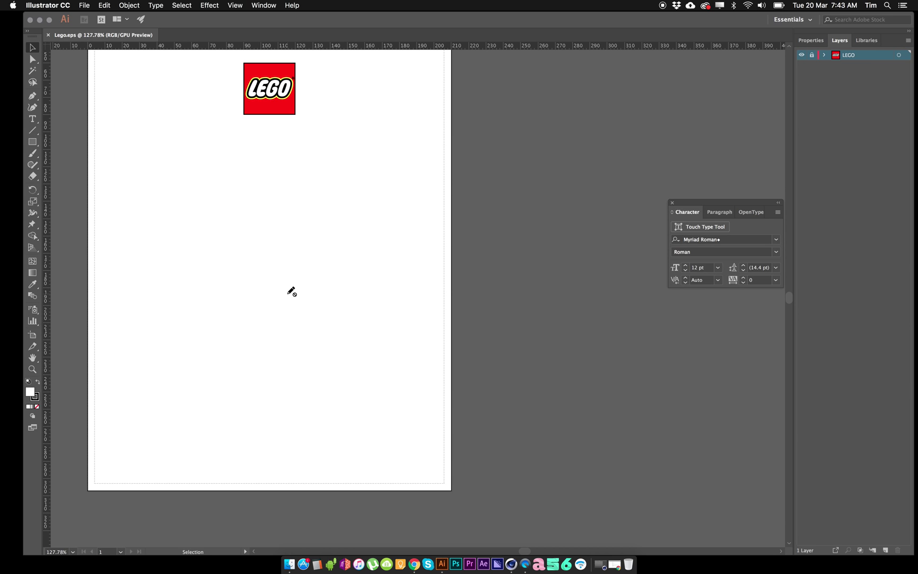
pyautogui.click(824, 55)
# Expand the logo group, unlock the LEGO layer, and marquee-select all the logo artwork.
pyautogui.click(836, 65)
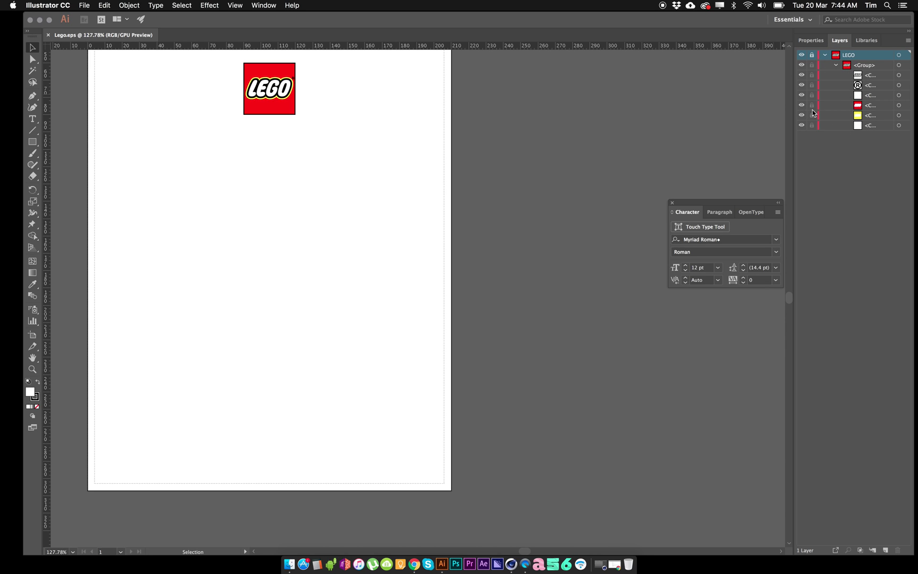
pyautogui.click(811, 56)
pyautogui.moveTo(230, 141)
pyautogui.mouseDown()
pyautogui.moveTo(289, 55)
pyautogui.moveTo(328, 82)
pyautogui.moveTo(328, 97)
pyautogui.mouseUp()
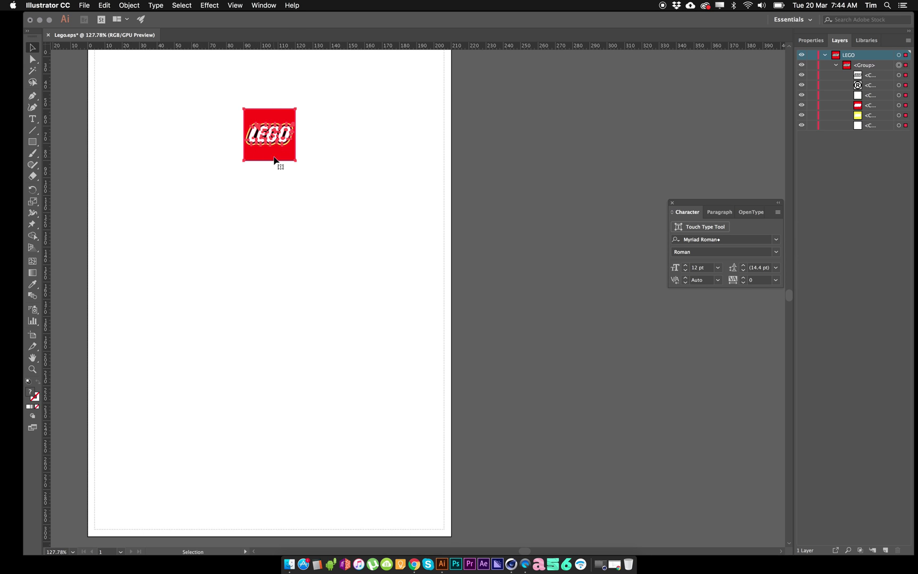
pyautogui.click(264, 5)
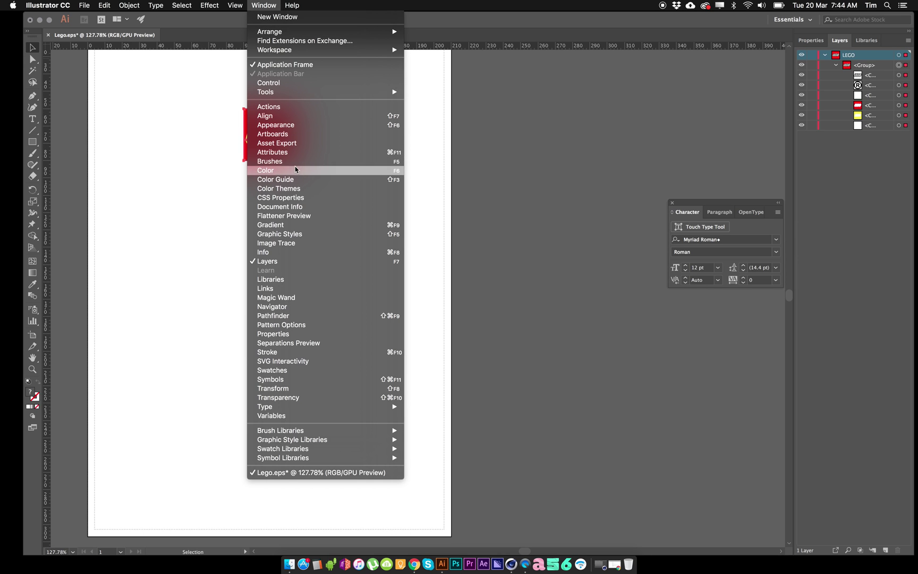
# Set the logo's Transform position to X 0 mm, Y 0 mm and pan it into view.
pyautogui.click(284, 390)
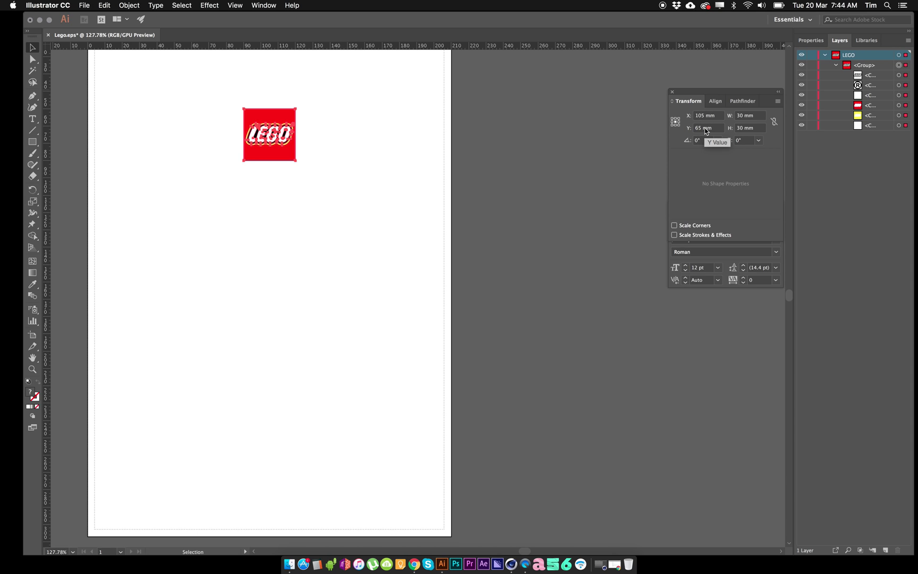
pyautogui.doubleClick(710, 115)
pyautogui.press('BackSpace')
pyautogui.press('BackSpace')
pyautogui.press('BackSpace')
pyautogui.press('BackSpace')
pyautogui.press('BackSpace')
pyautogui.write('00')
pyautogui.press('Return')
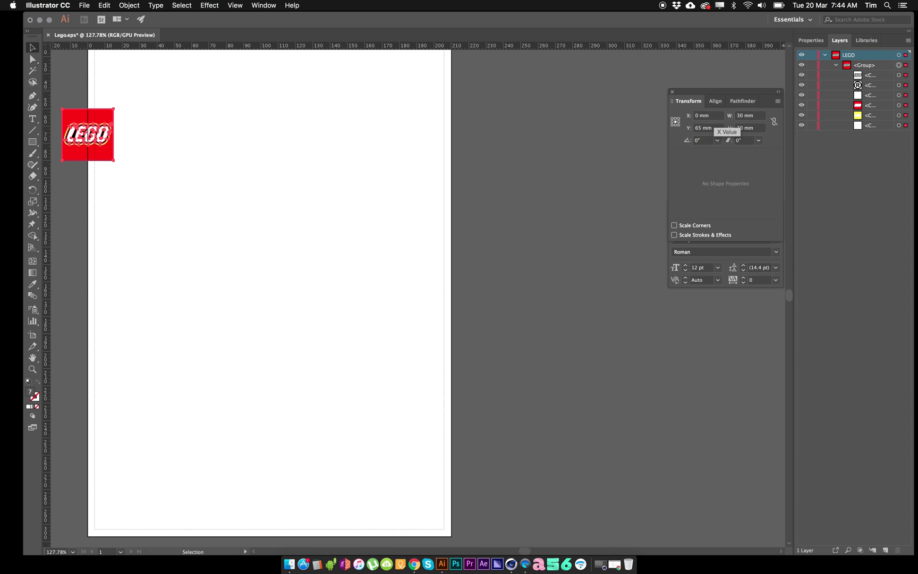
pyautogui.click(712, 129)
pyautogui.press('BackSpace')
pyautogui.press('BackSpace')
pyautogui.press('BackSpace')
pyautogui.press('BackSpace')
pyautogui.press('BackSpace')
pyautogui.write('0')
pyautogui.press('Return')
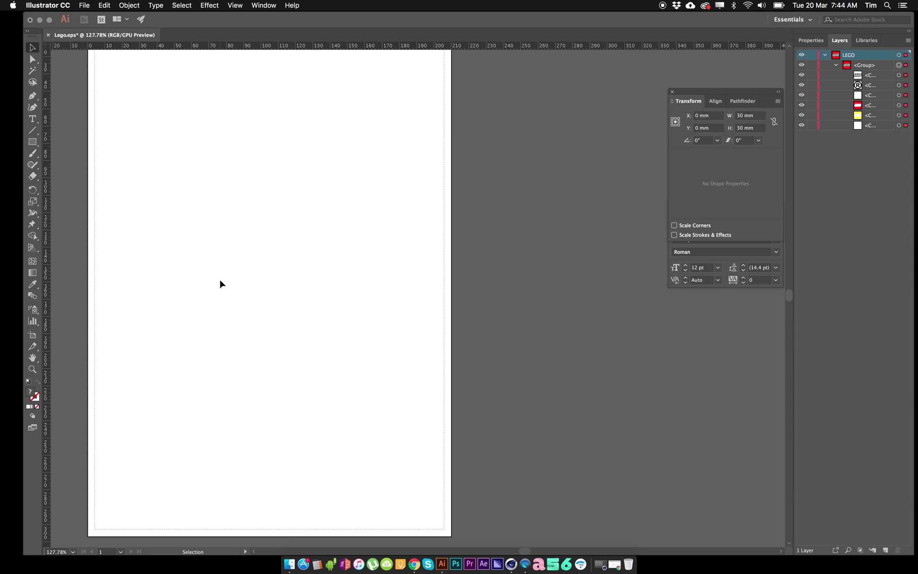
pyautogui.press('space')
pyautogui.moveTo(136, 332); pyautogui.dragTo(187, 428)
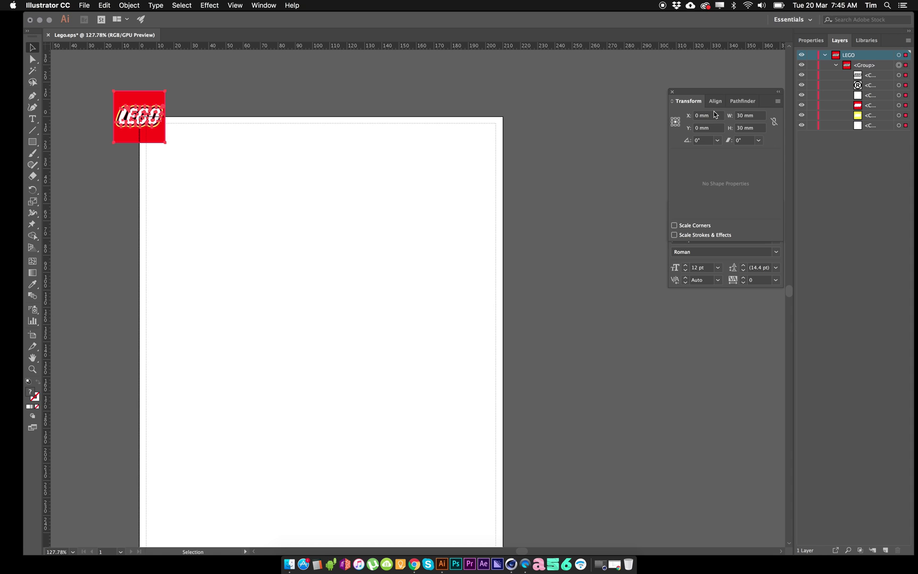
# Save the document as Lego.ai on the Desktop in Adobe Illustrator (ai) format.
pyautogui.click(87, 4)
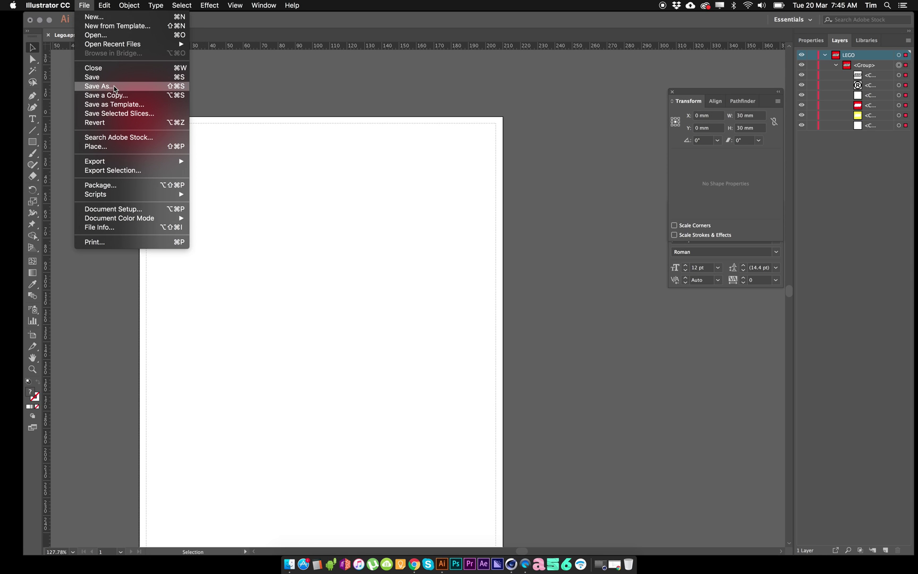
pyautogui.click(114, 85)
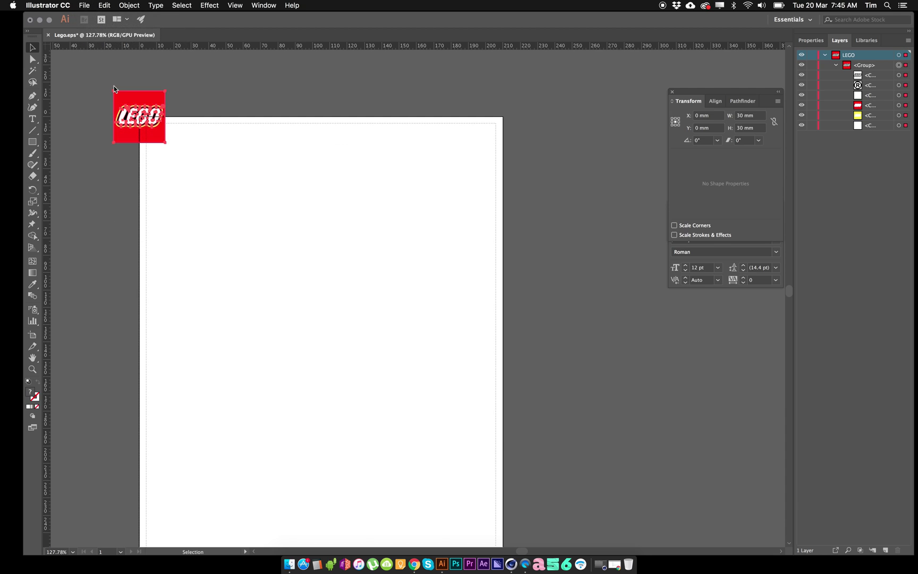
pyautogui.click(254, 142)
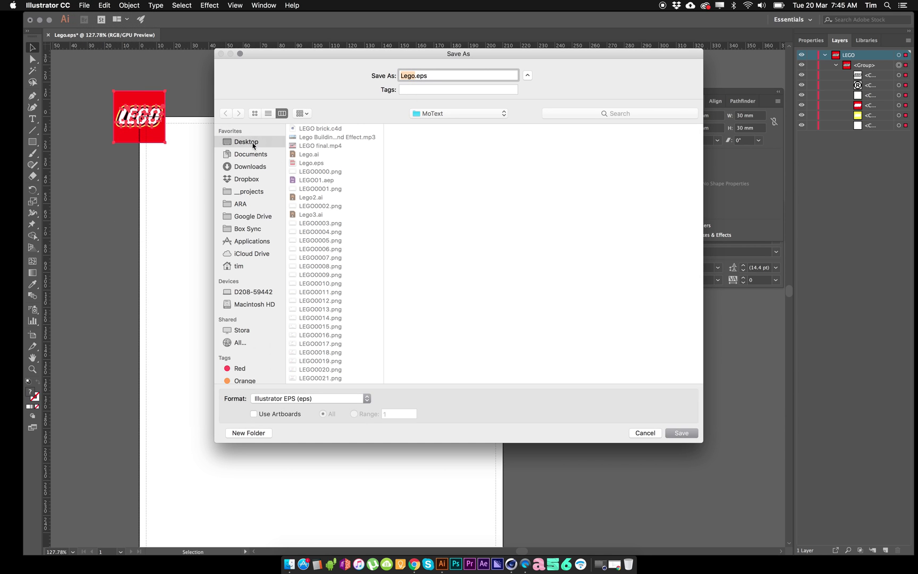
pyautogui.click(440, 76)
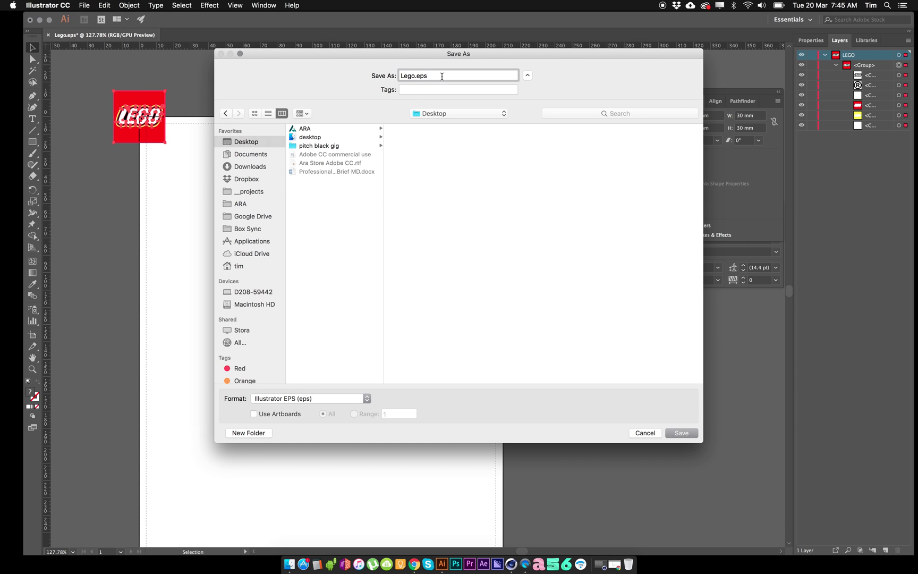
pyautogui.click(294, 399)
pyautogui.click(300, 391)
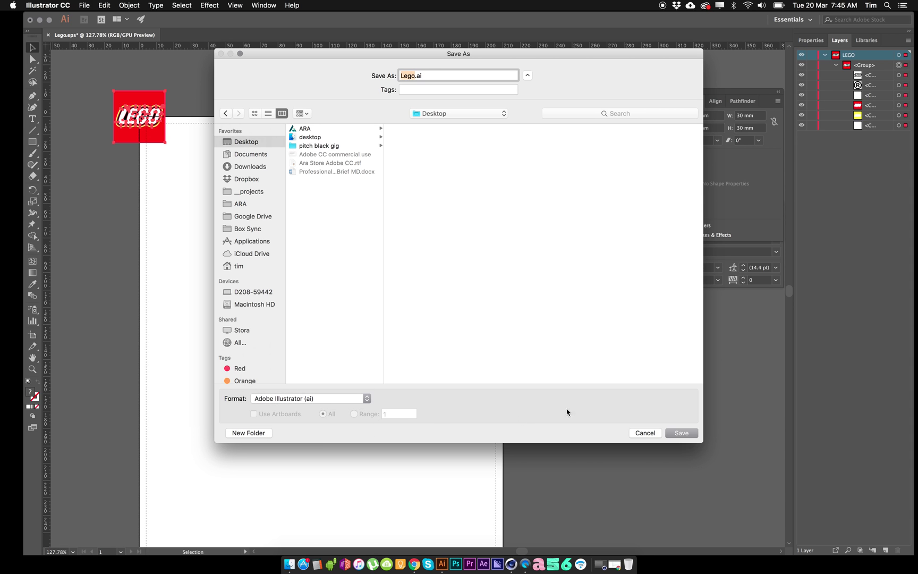
pyautogui.click(682, 433)
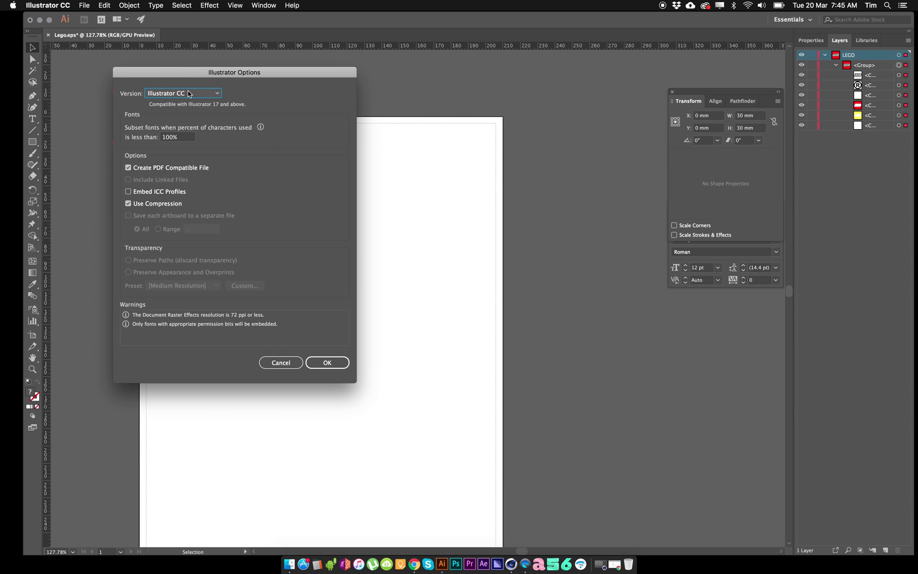
# Set the Illustrator Options version to Illustrator 8 and accept the legacy-format warning.
pyautogui.click(206, 94)
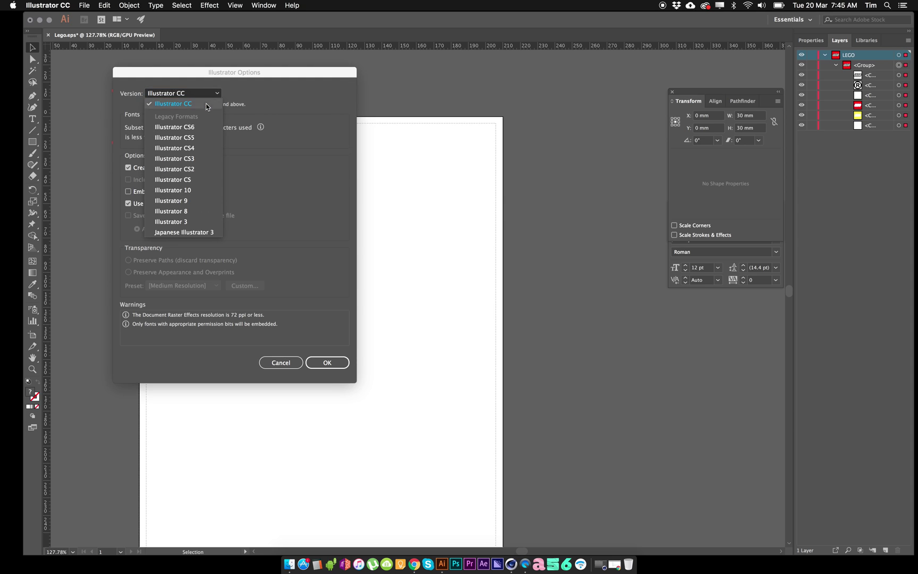
pyautogui.click(185, 212)
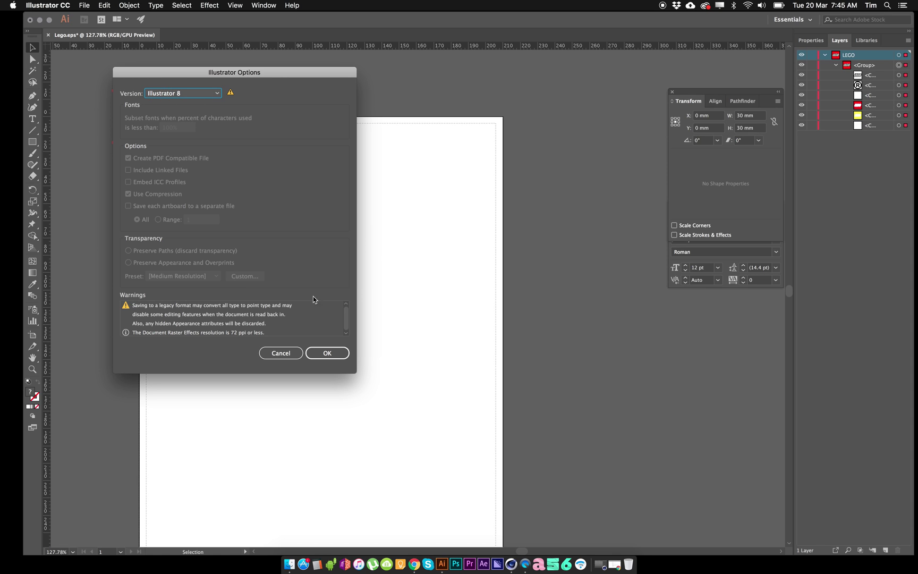
pyautogui.click(329, 353)
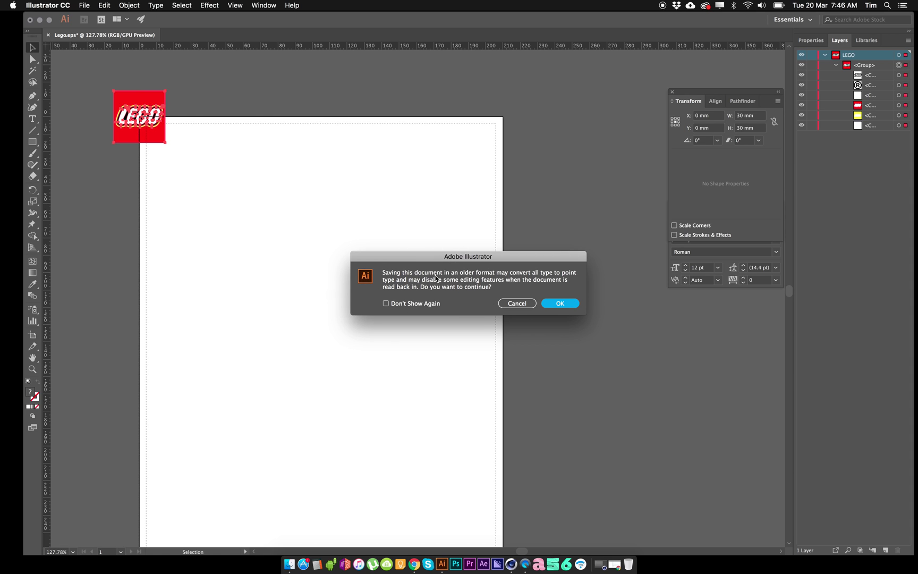
pyautogui.click(573, 304)
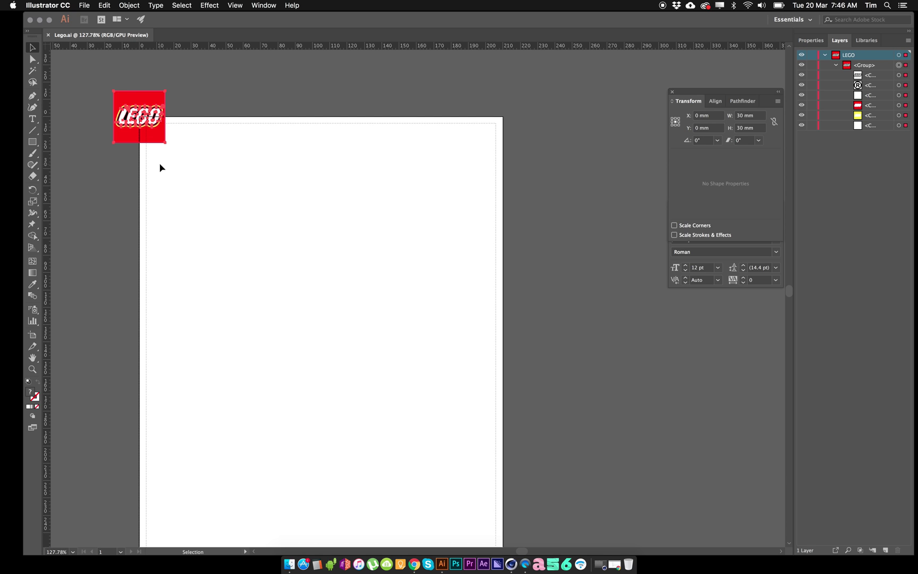
# In Cinema 4D, open Lego.ai from the Desktop and accept the import settings.
pyautogui.click(600, 566)
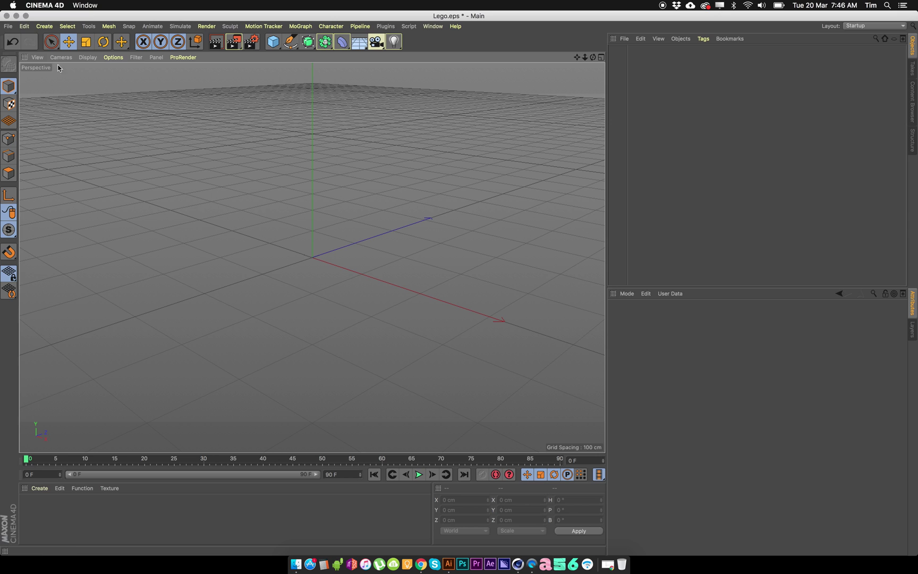
pyautogui.click(8, 26)
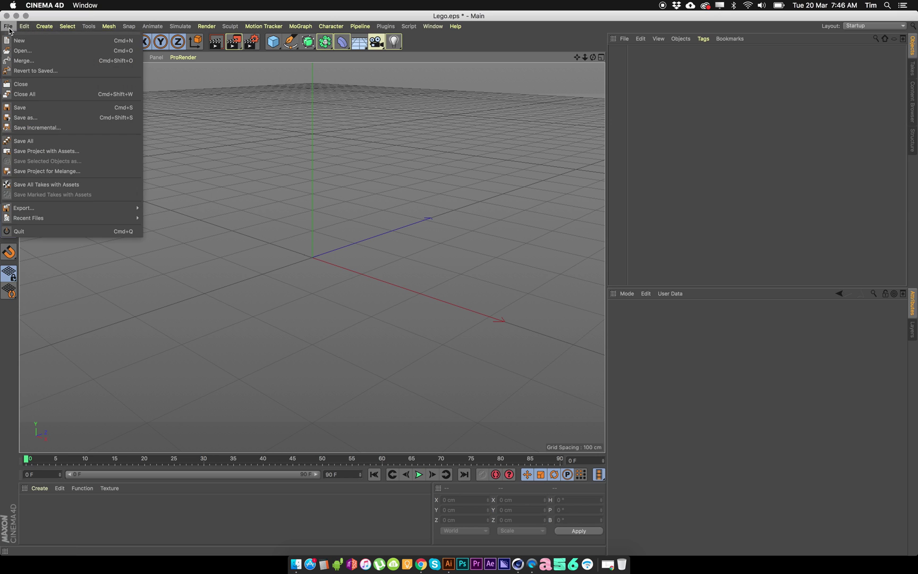
pyautogui.click(29, 51)
pyautogui.click(285, 115)
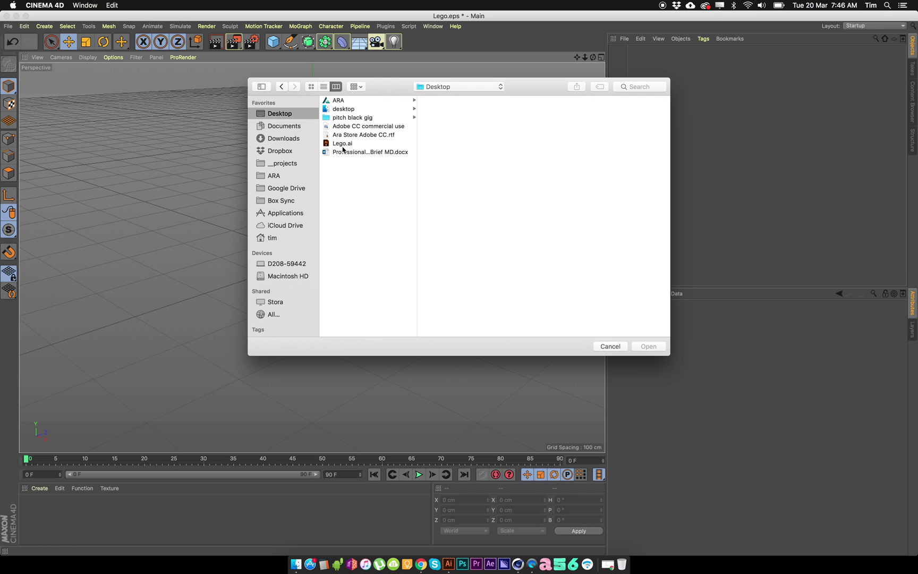
pyautogui.click(343, 143)
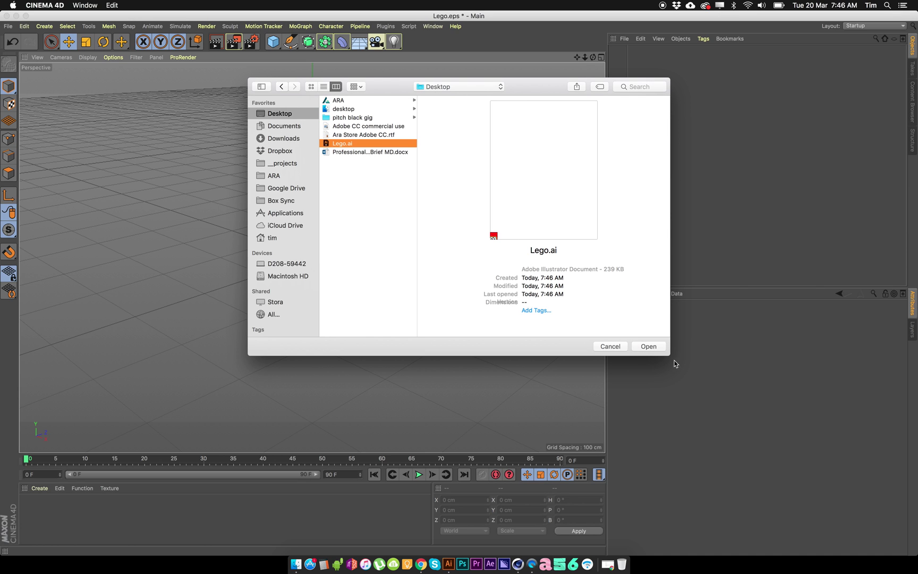
pyautogui.click(656, 348)
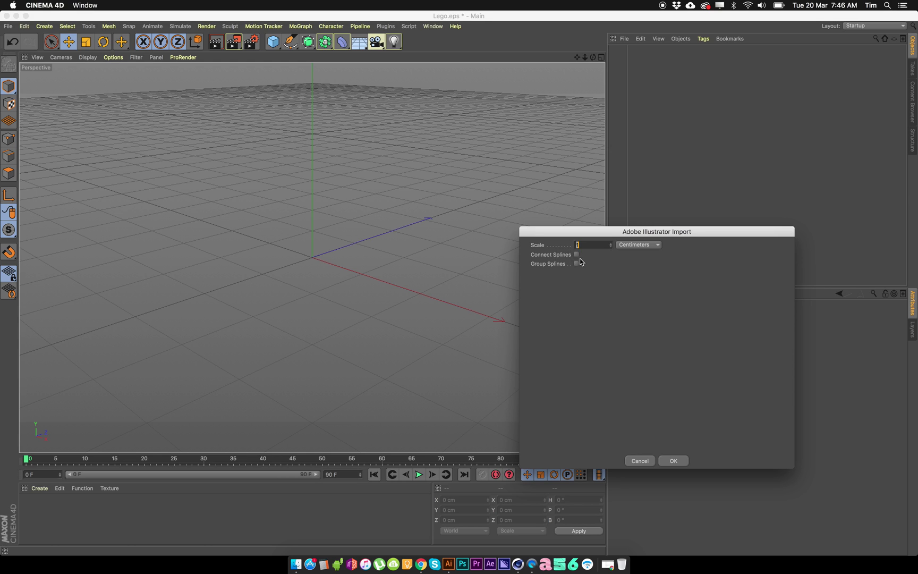
pyautogui.click(673, 460)
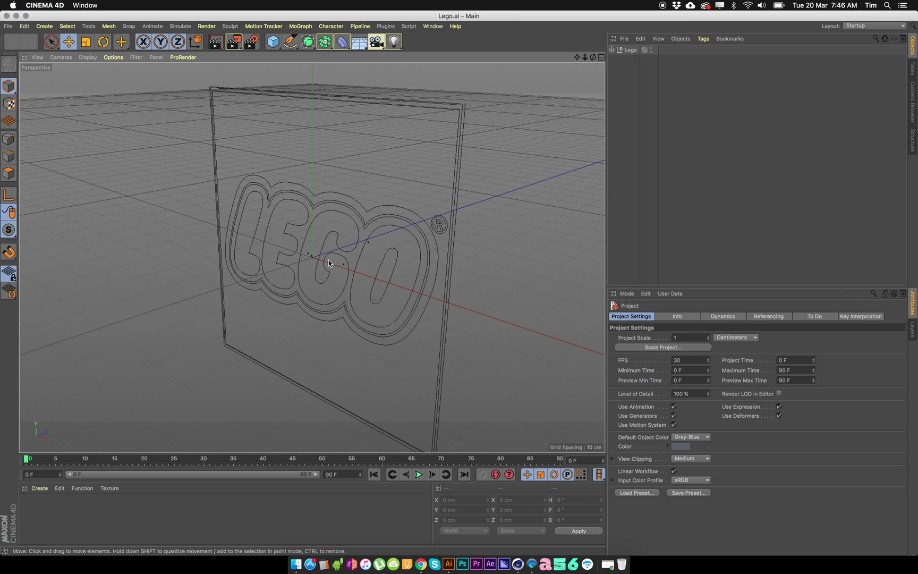
# Expand the Lego null and Group 2 in the Objects manager to reveal Path 1.
pyautogui.click(612, 50)
pyautogui.click(616, 59)
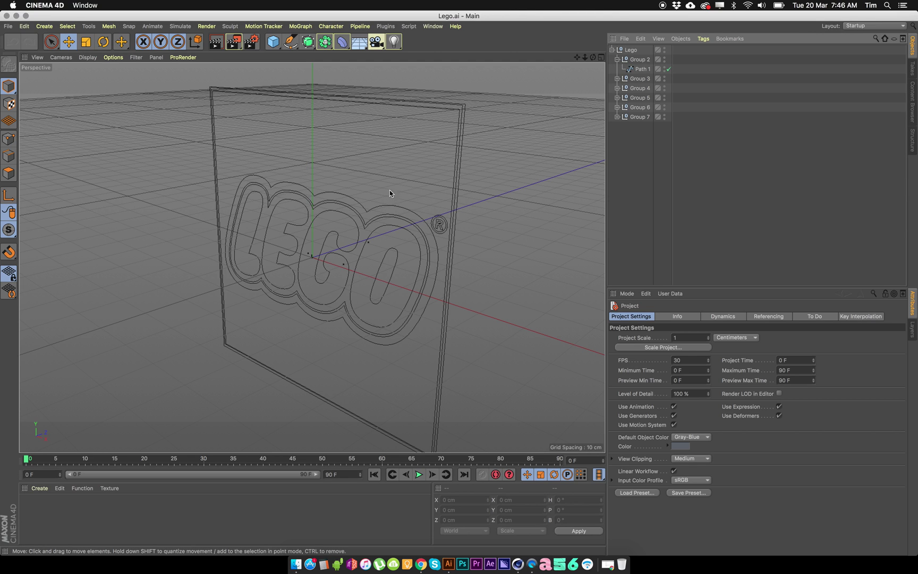